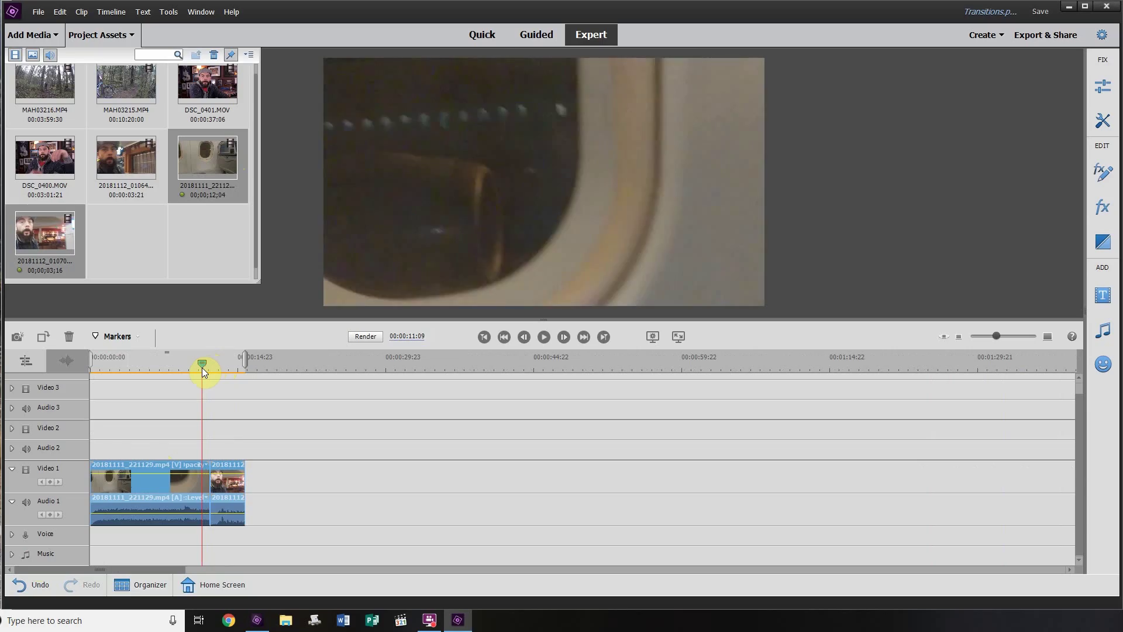
Step: Scrub to the edit point between the first two clips and show the video Transitions list
mouse_move(202, 367)
left_mouse_down()
mouse_move(221, 373)
mouse_move(200, 372)
left_mouse_up()
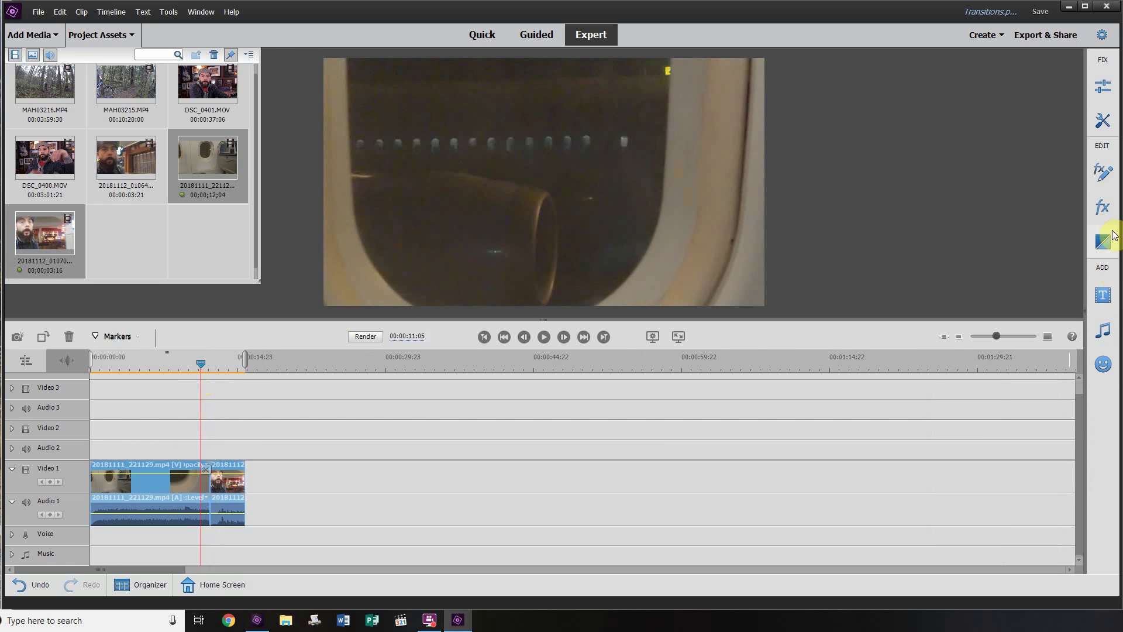
left_click(1110, 249)
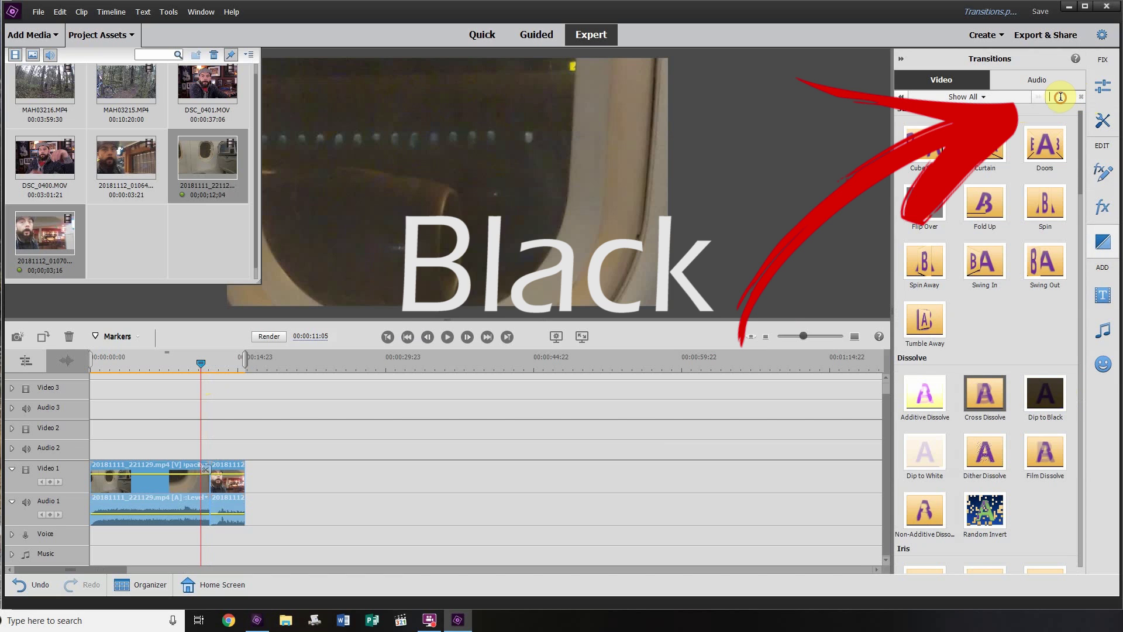
Step: Search 'blac' and place a 1-second Dip to Black between the airplane clip and the next clip
left_click(1060, 96)
type("black")
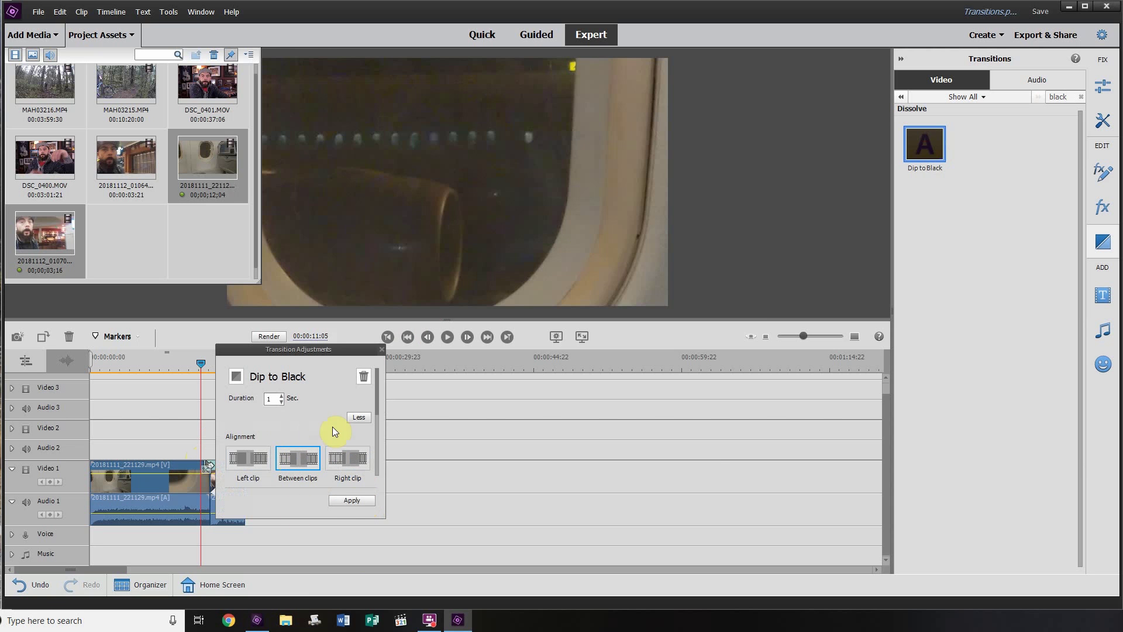
left_click(346, 500)
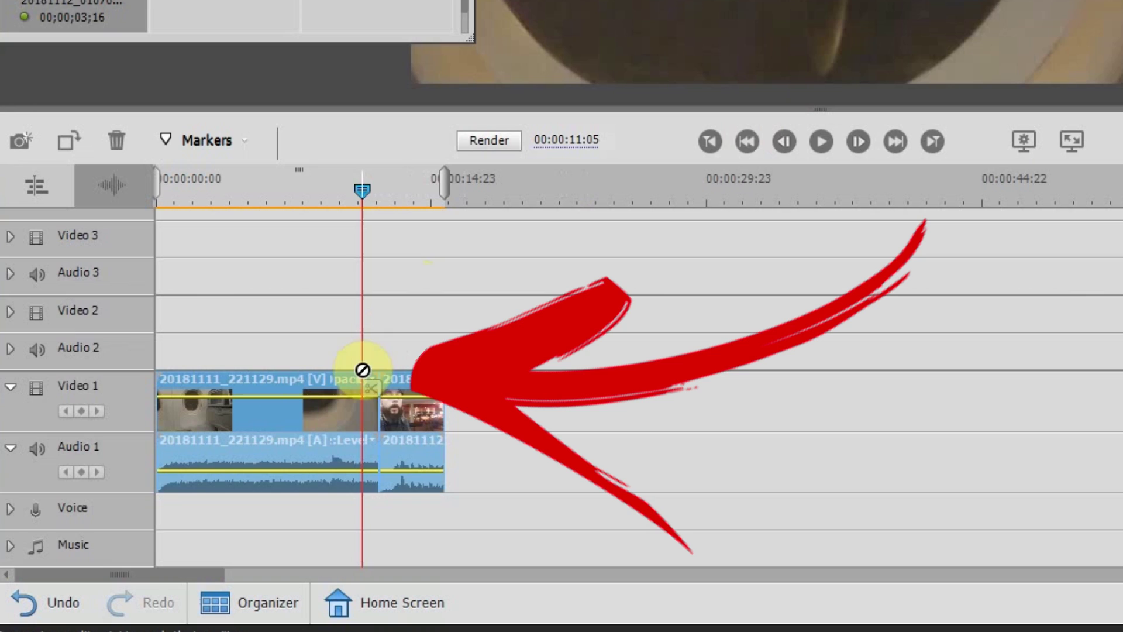
left_click_drag(379, 429, 380, 431)
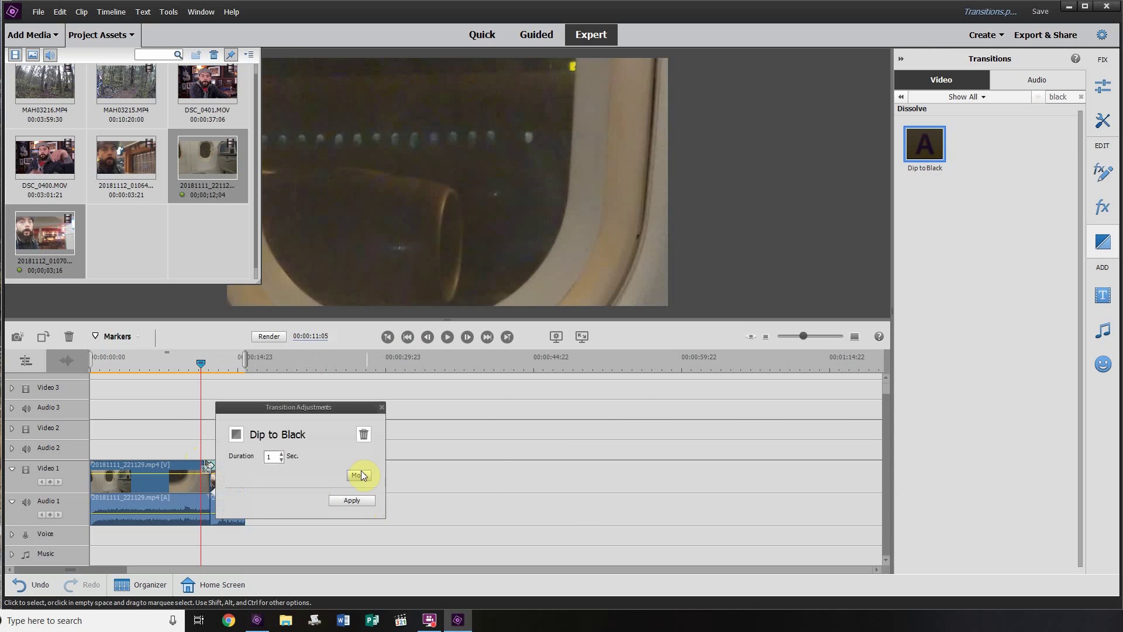
left_click(359, 475)
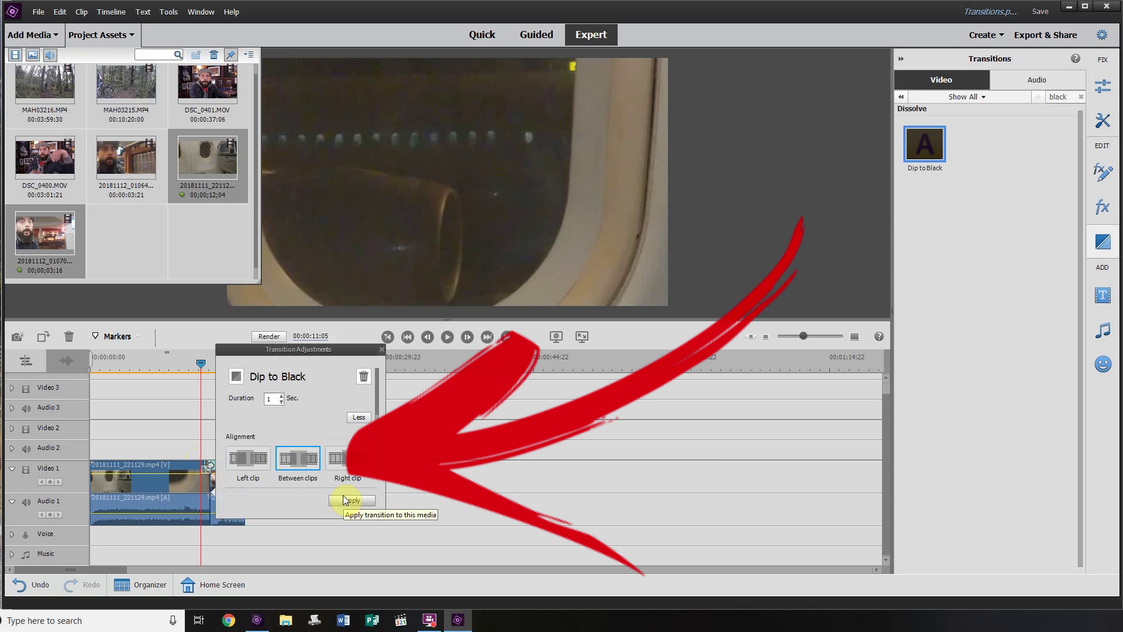
left_click(343, 497)
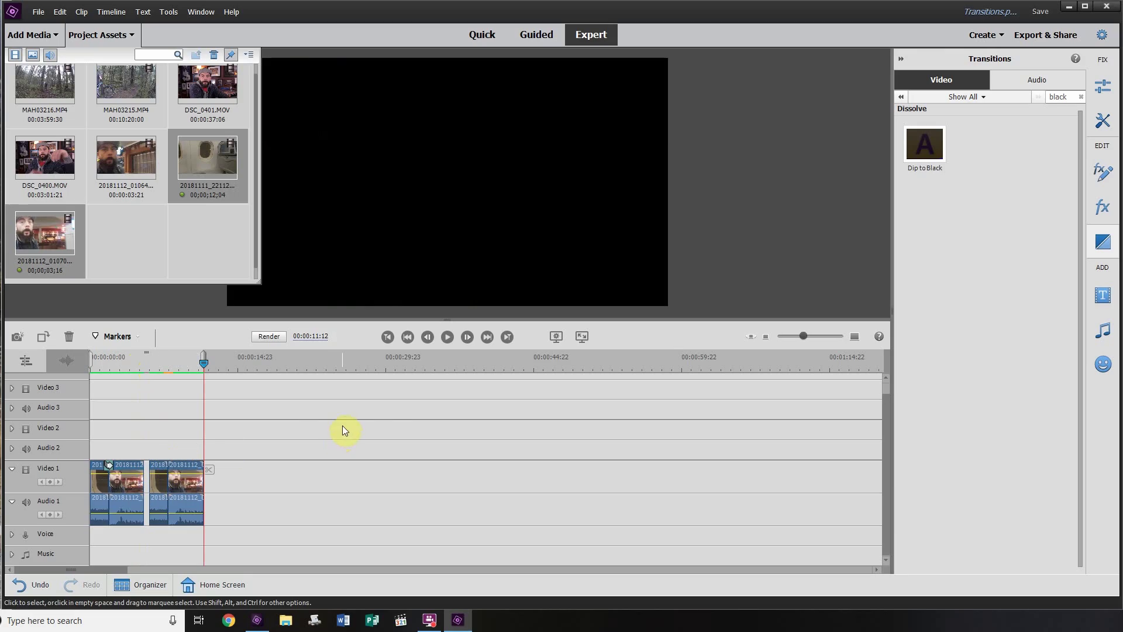
Step: Render and play back the timeline, then add DSC_0400.MOV to Video 1 after the clips
left_click(270, 337)
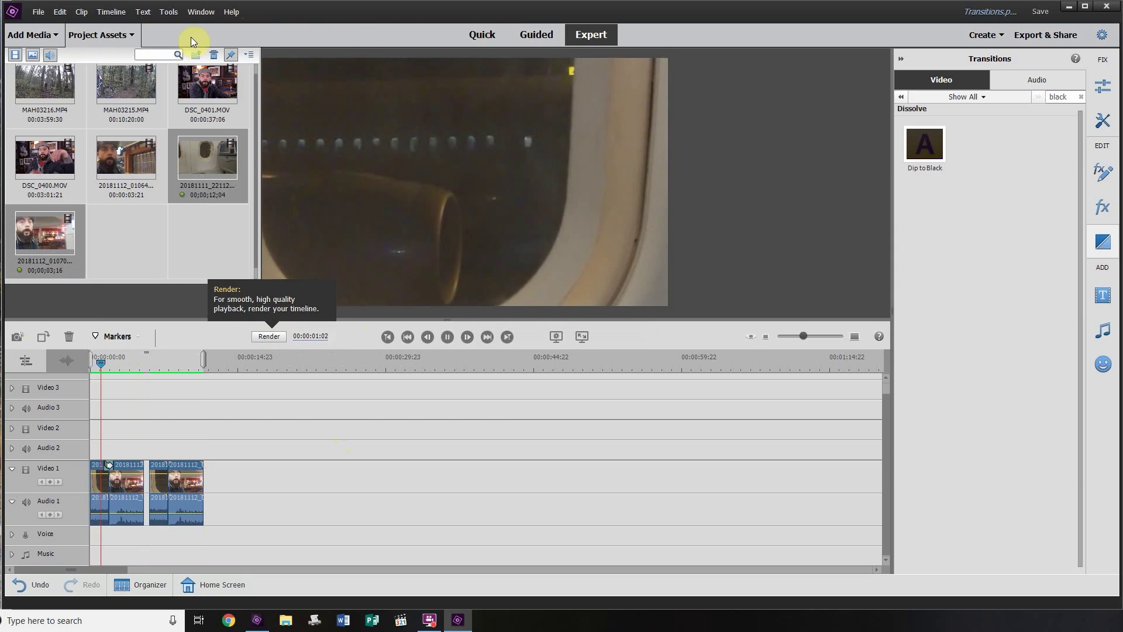
left_click(128, 34)
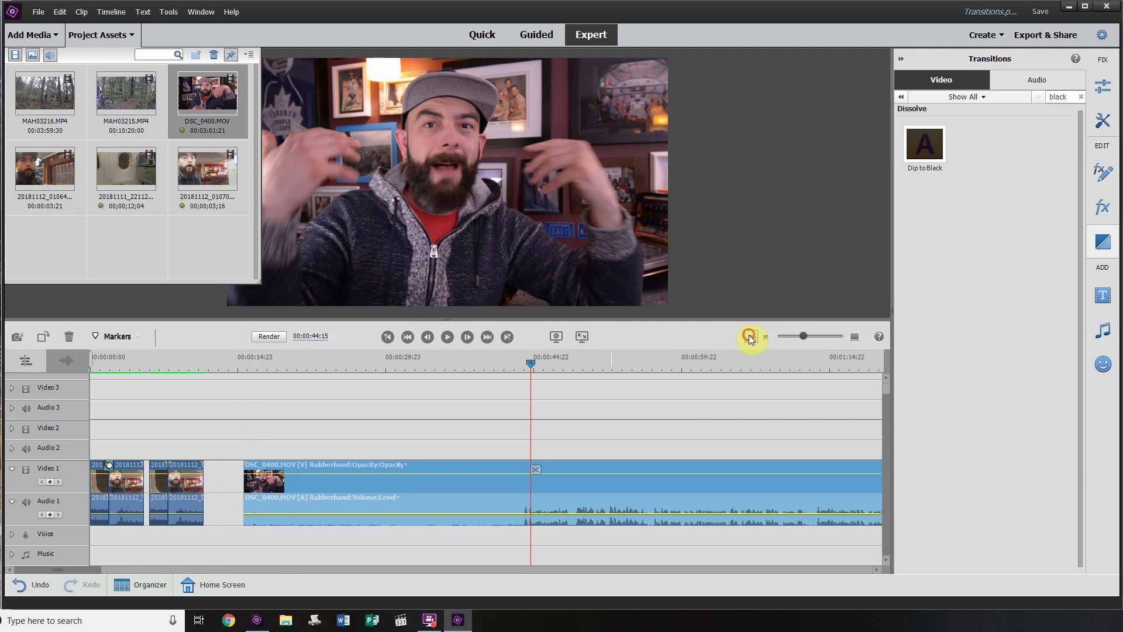
Step: Split DSC_0400.MOV at 00:01:12:18 and delete its unwanted opening part
left_click(751, 338)
left_click_drag(346, 358, 325, 368)
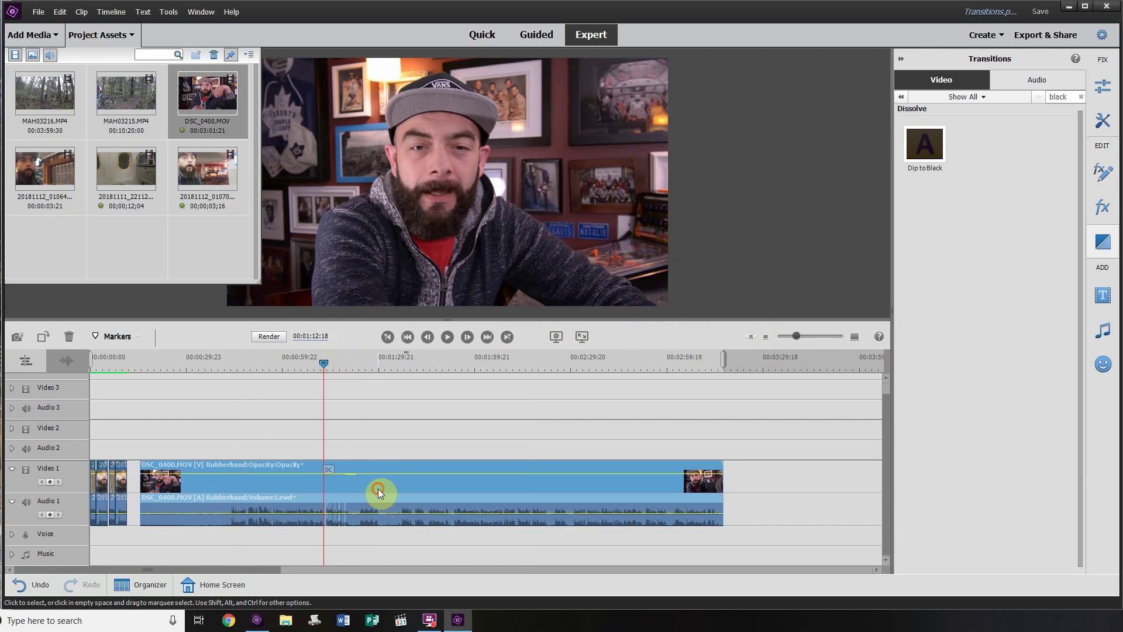
left_click(331, 468)
left_click(271, 474)
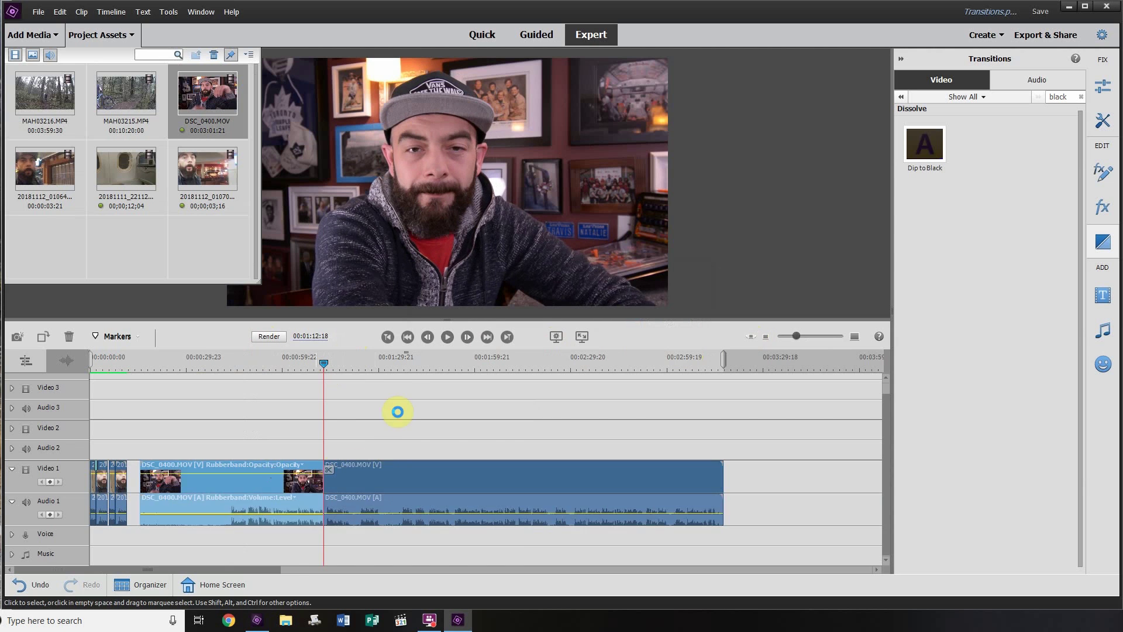
key("Delete")
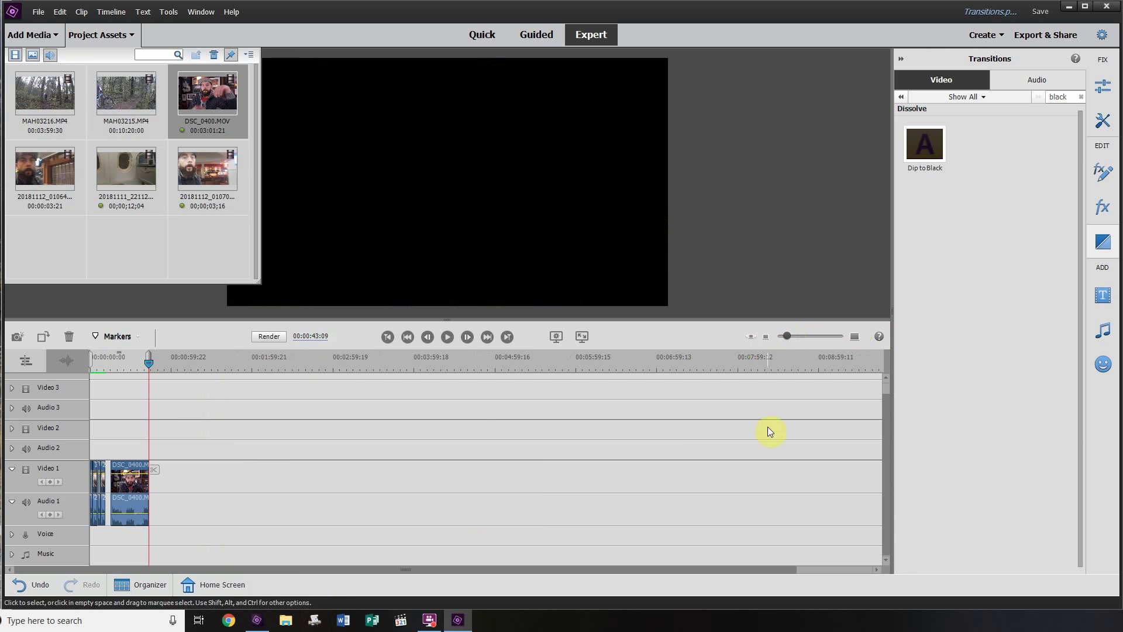
Step: Split DSC_0400.MOV at 00:00:29:17 and delete the portion after the playhead
left_click(807, 337)
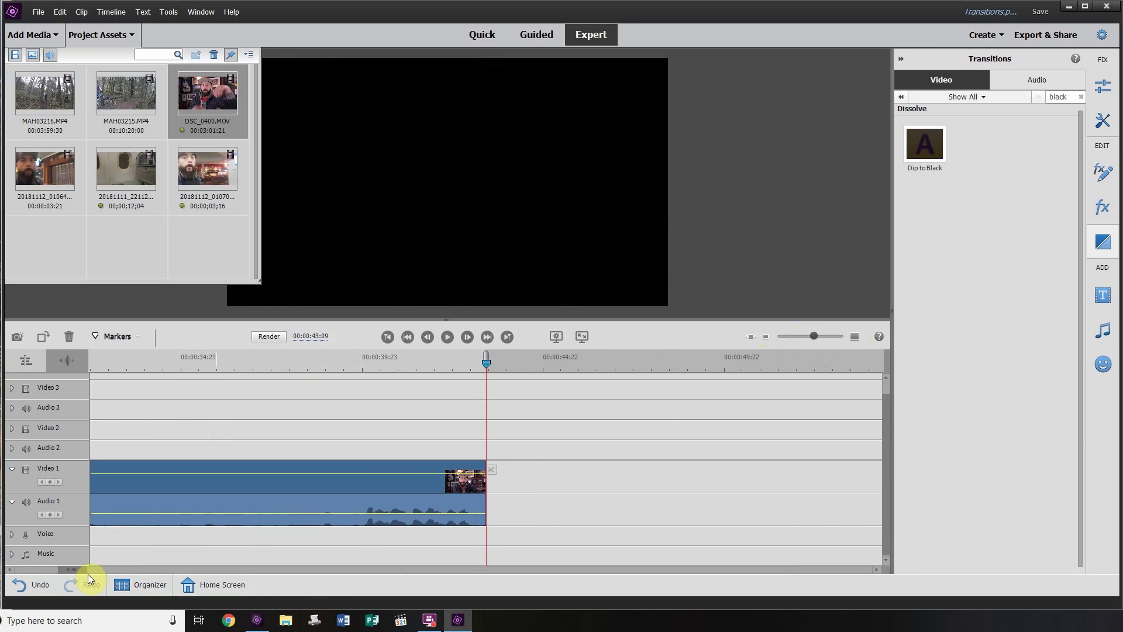
left_click_drag(72, 569, 47, 571)
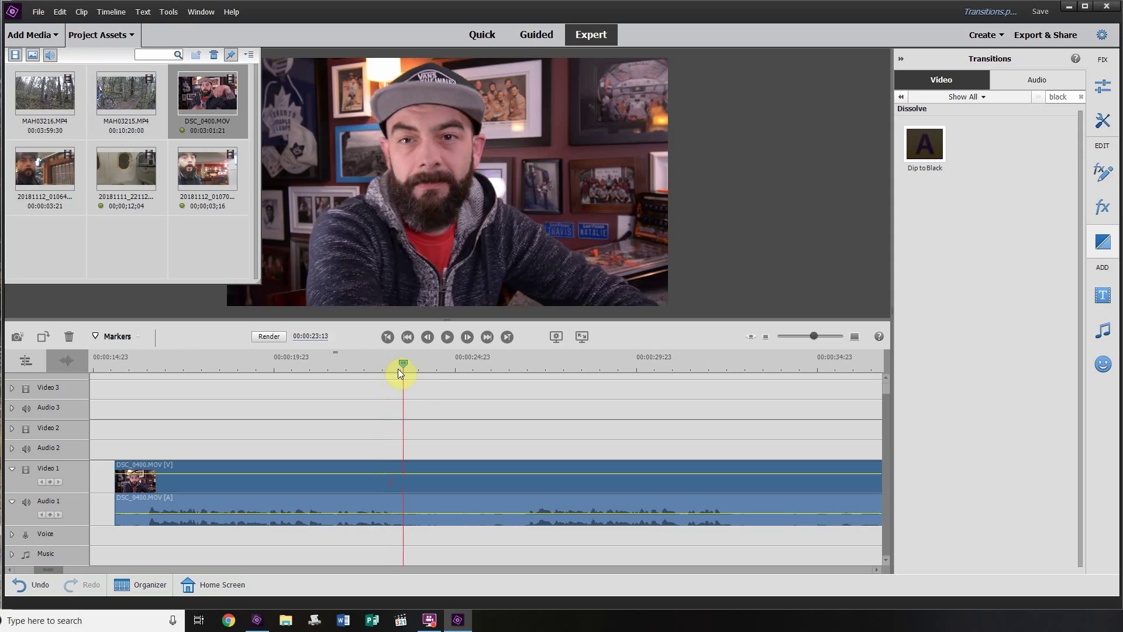
left_click_drag(401, 370, 519, 388)
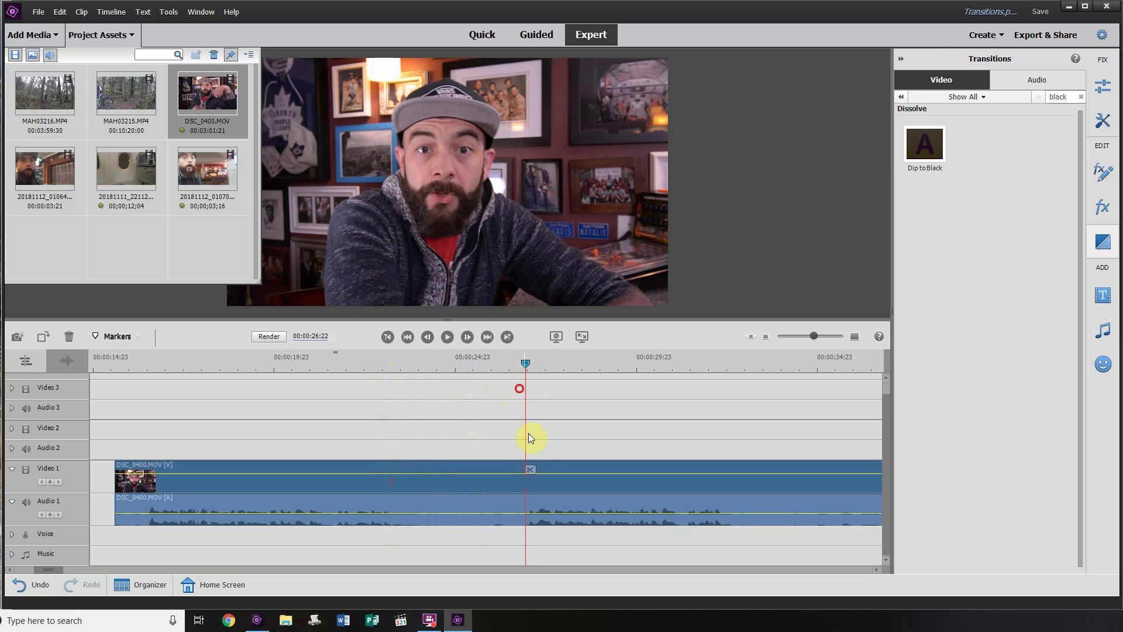
left_click(530, 471)
left_click(530, 470)
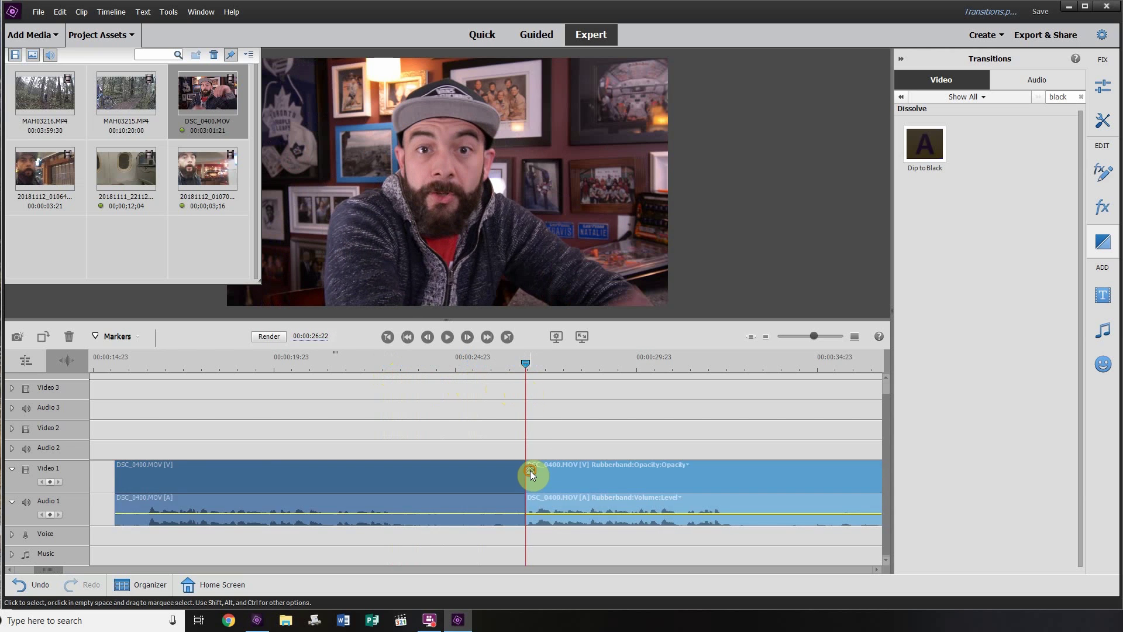
key("Delete")
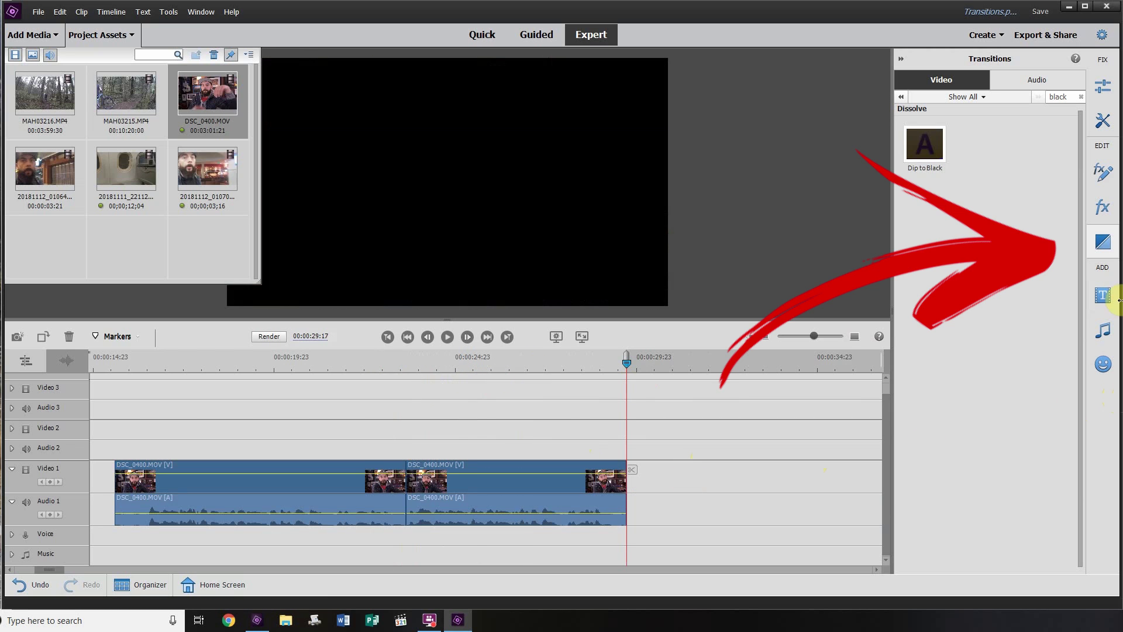
Step: Apply a Cross Dissolve at the edit point between the two DSC_0400.MOV pieces
left_click(1102, 252)
left_click(1103, 243)
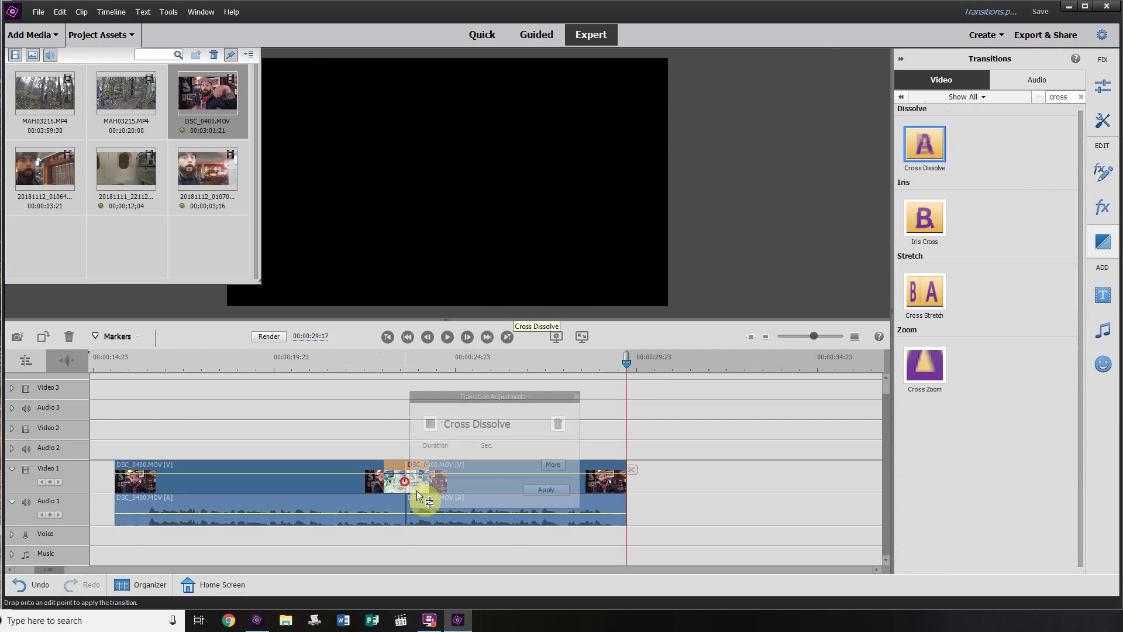
left_click(544, 490)
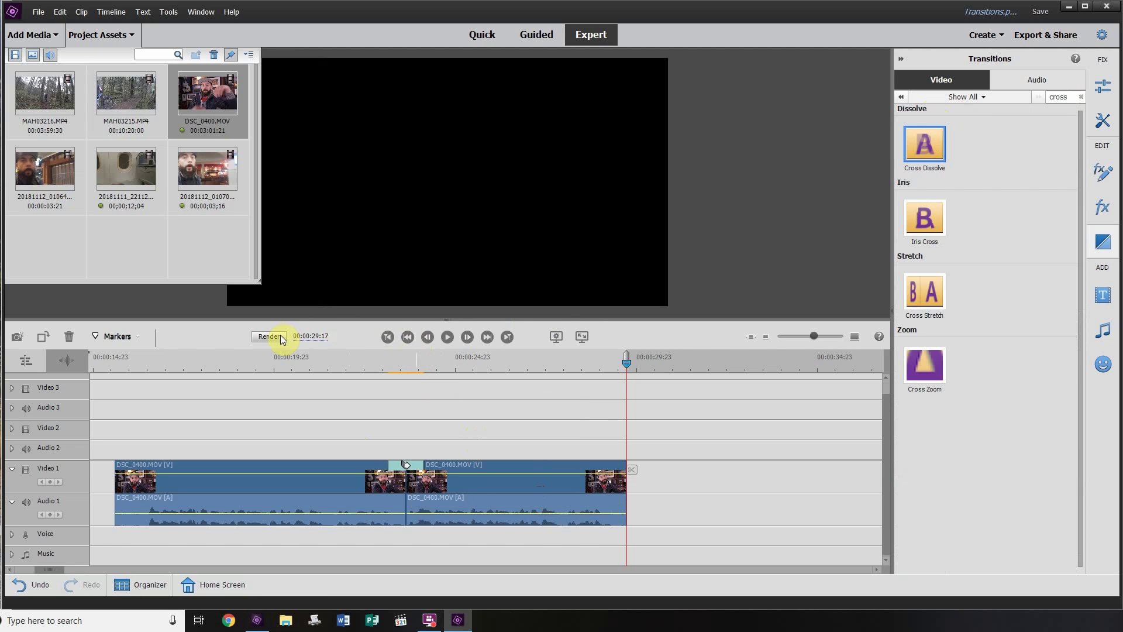
Step: Fit the timeline to view, shift the DSC_0400 clips earlier, and render a preview
left_click(749, 337)
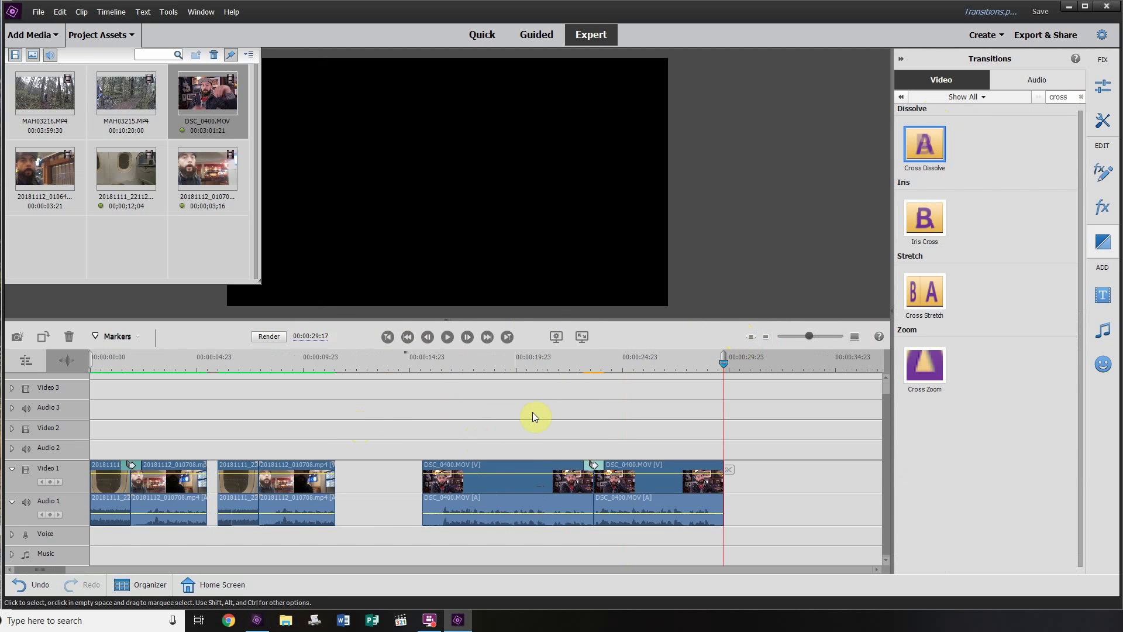
left_click_drag(606, 487, 588, 480)
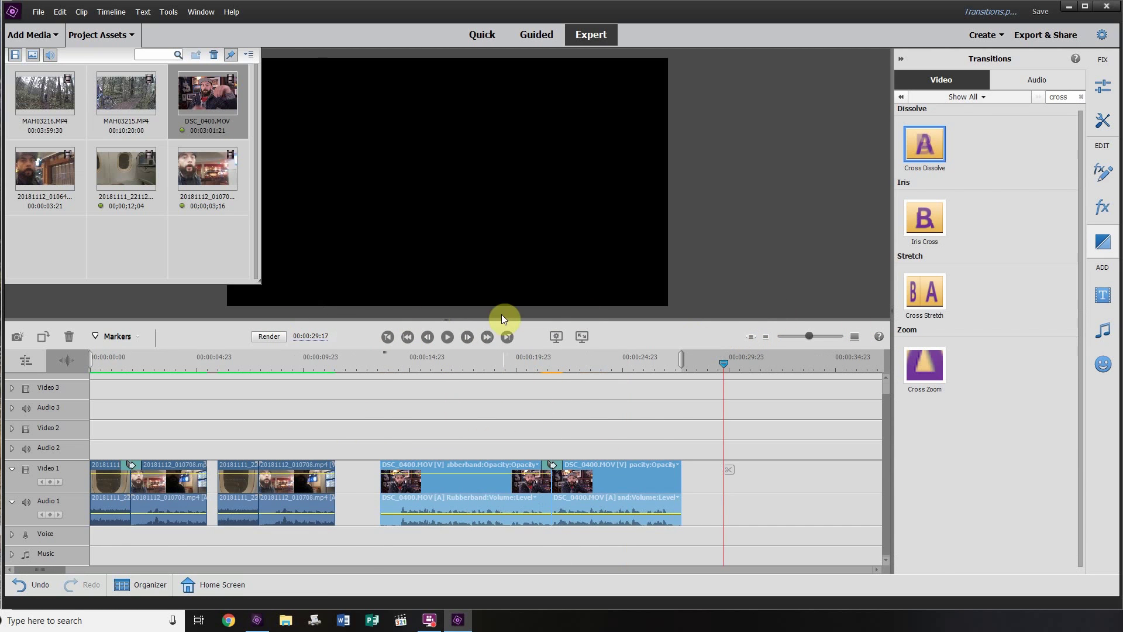
left_click(270, 336)
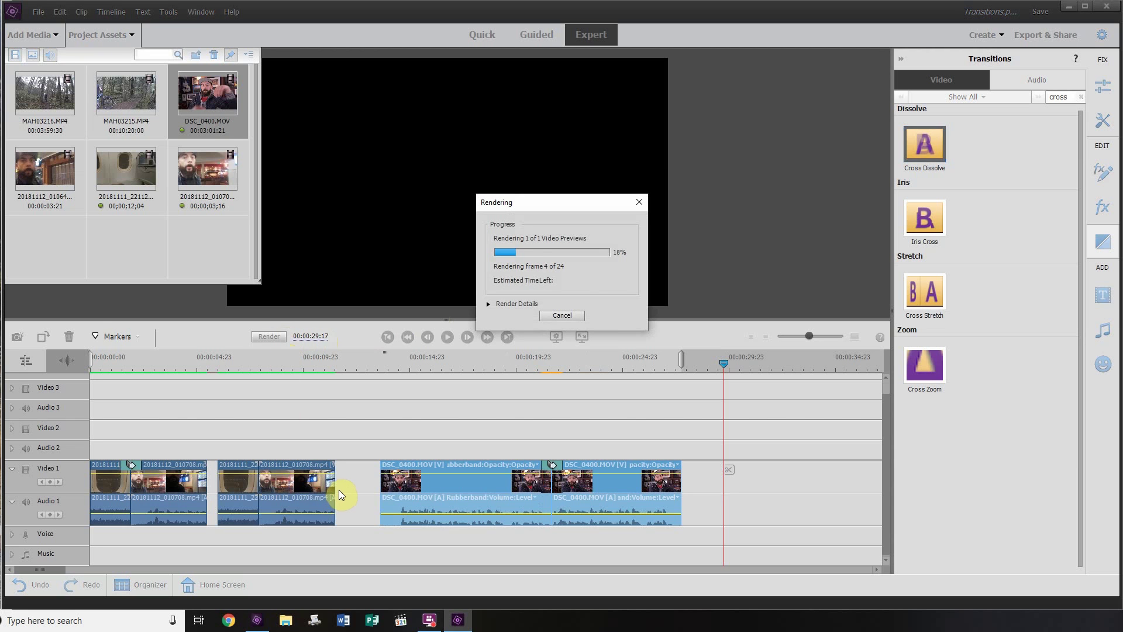
Step: Play the Cross Dissolve from 00:00:19:23, then bring the MAH03216 forest footage onto Video 1
left_click(516, 369)
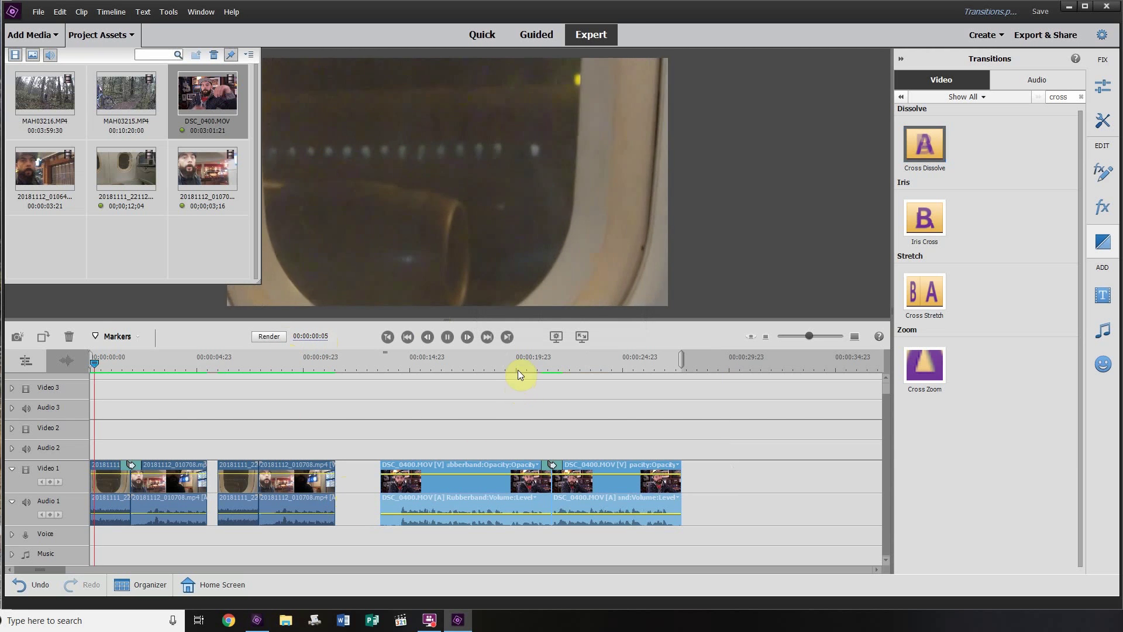
left_click(448, 337)
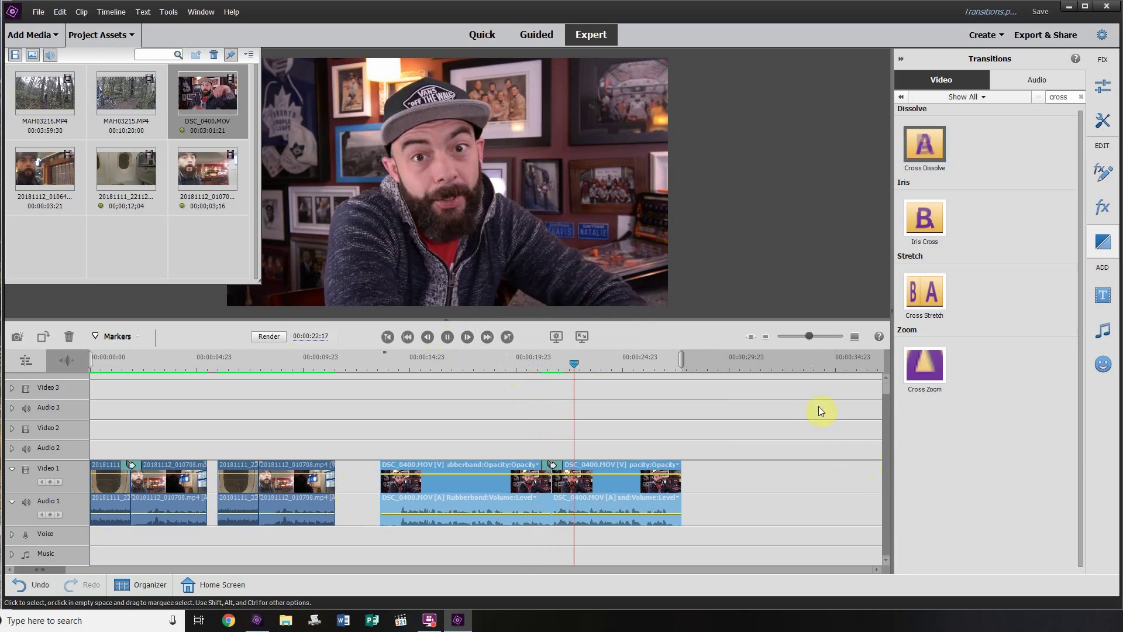
left_click(448, 336)
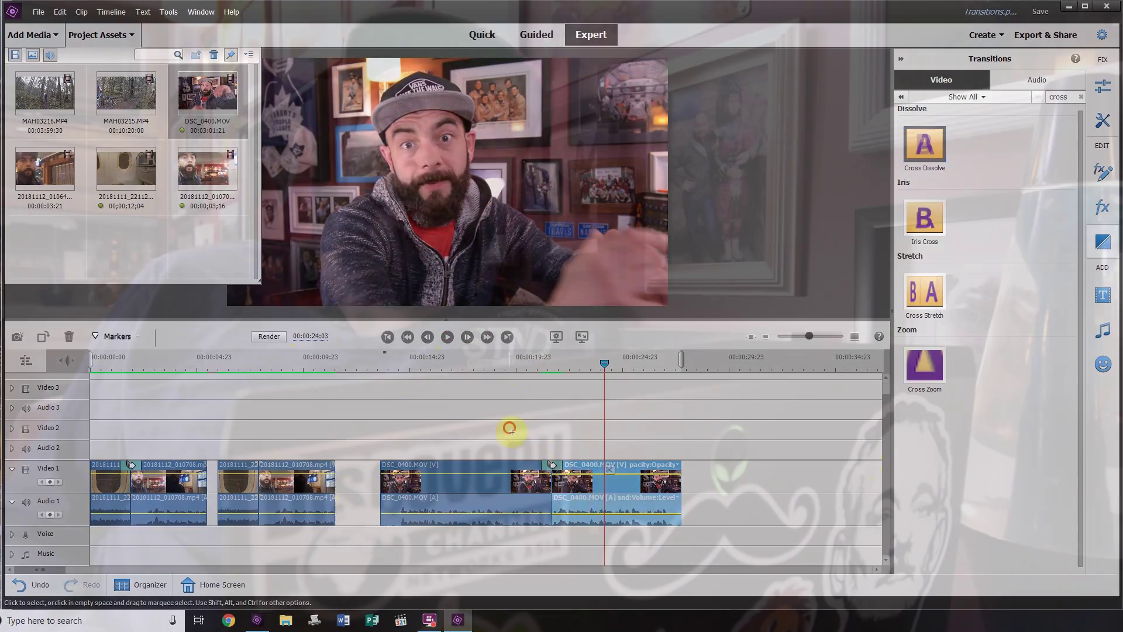
left_click_drag(510, 428, 586, 495)
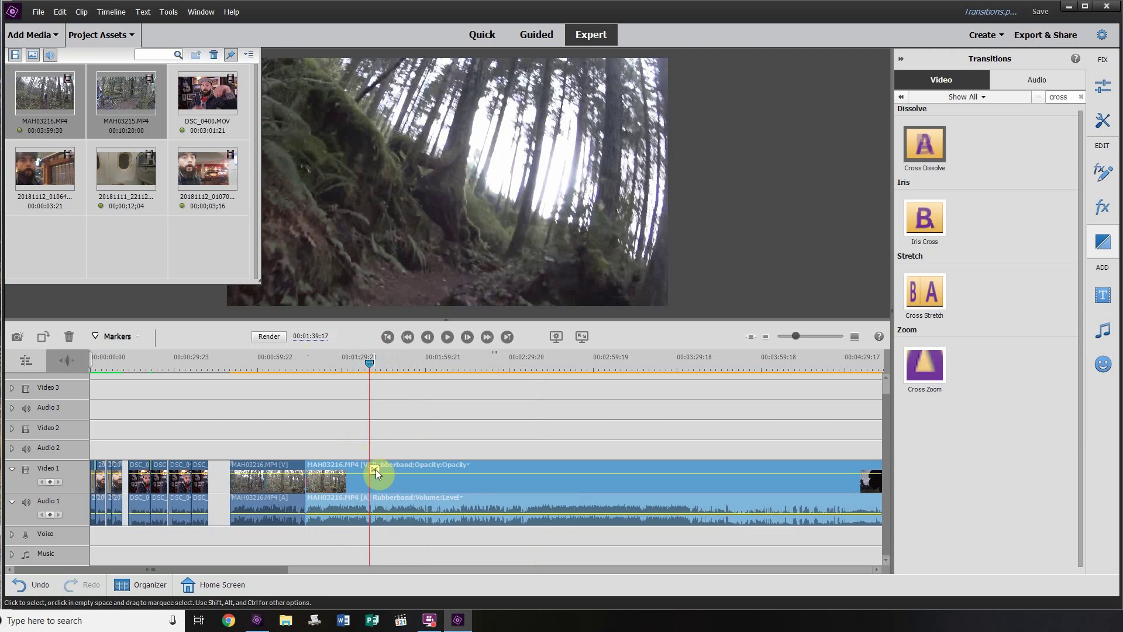
Step: Split MAH03216 at two points and delete the middle pieces, closing the gap
left_click(375, 468)
left_click_drag(363, 360, 507, 388)
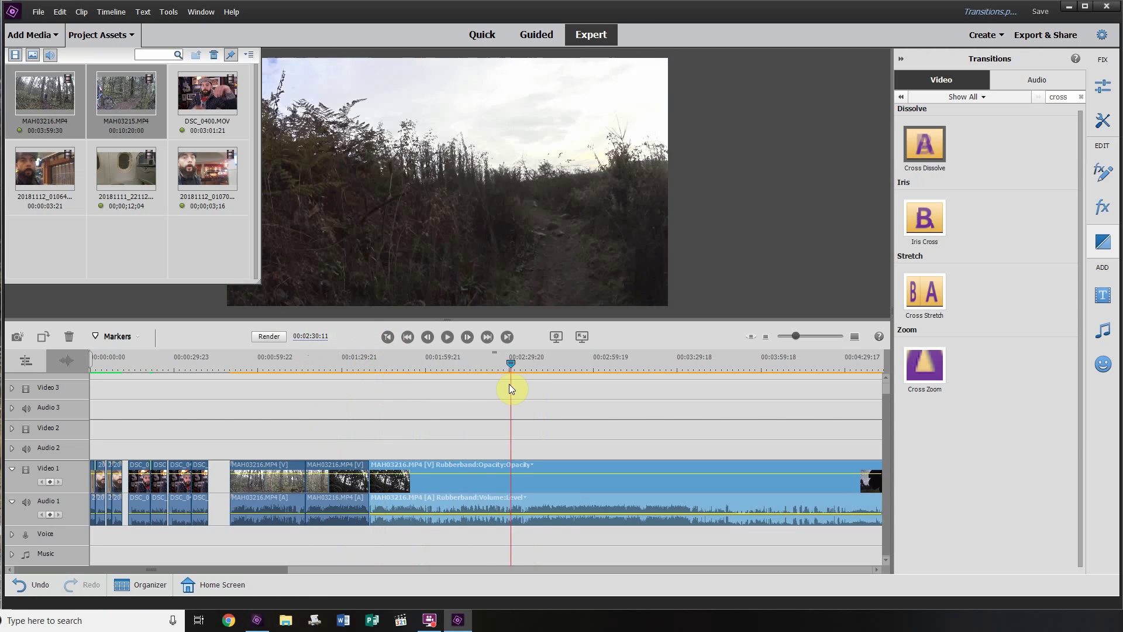
left_click_drag(520, 389, 430, 401)
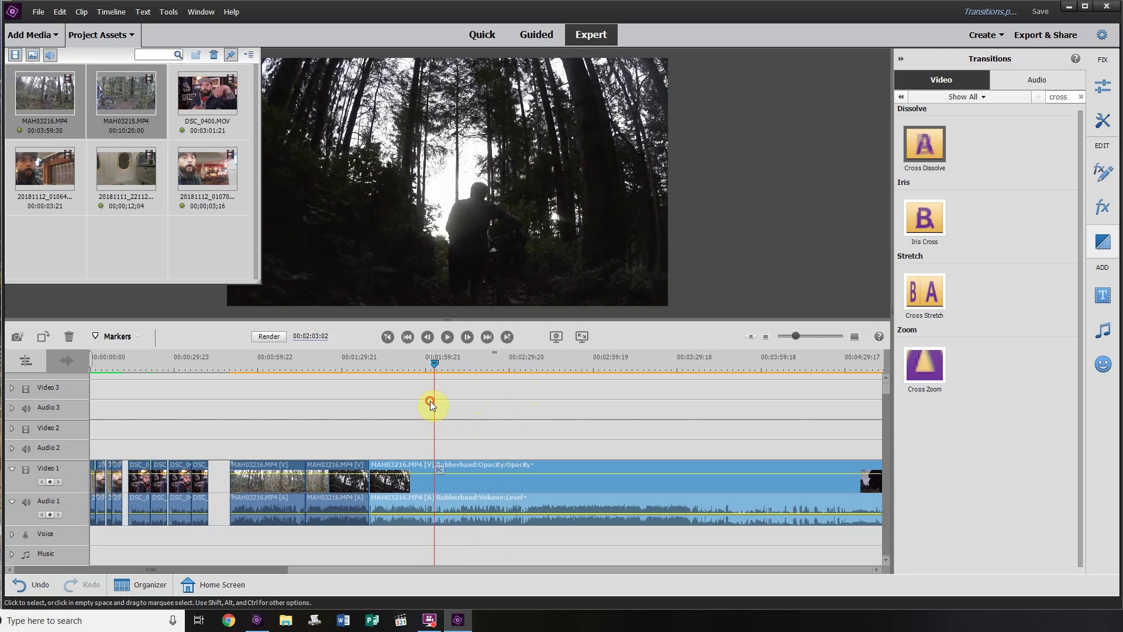
left_click(440, 472)
left_click_drag(359, 417, 395, 489)
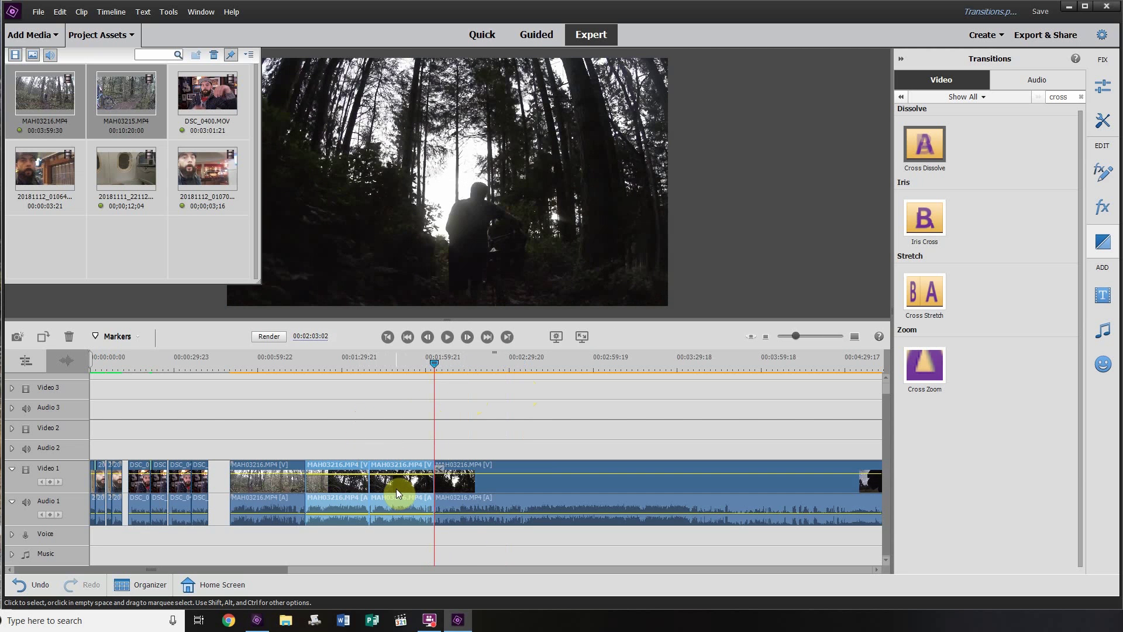
key("Delete")
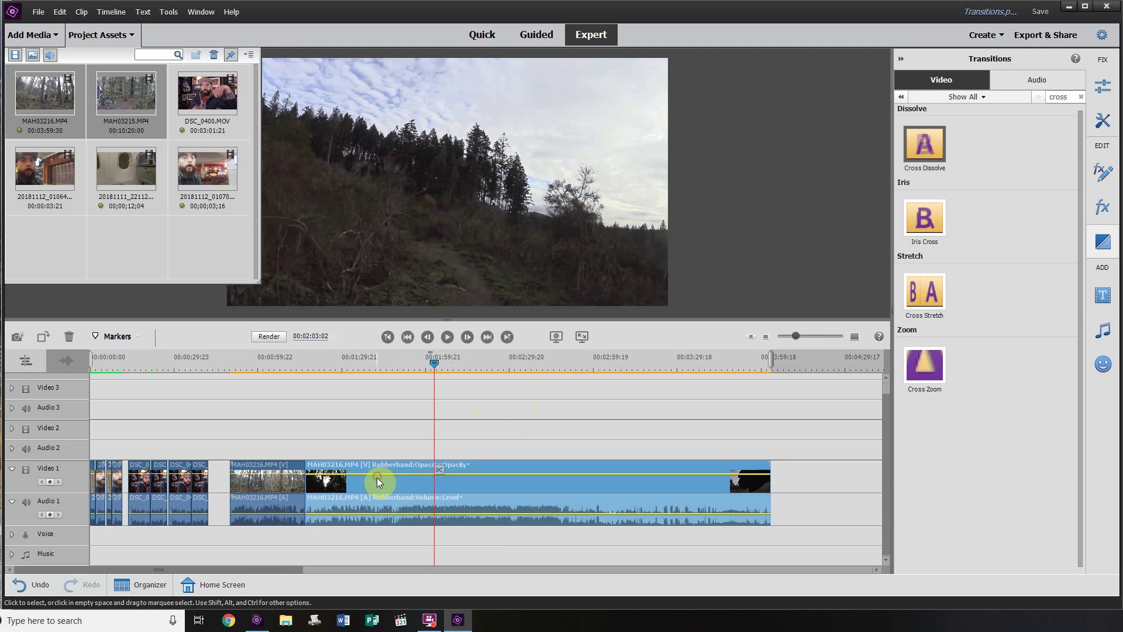
Step: Split MAH03216 at 00:01:48:11 and delete all footage after that point
left_click_drag(444, 360, 394, 367)
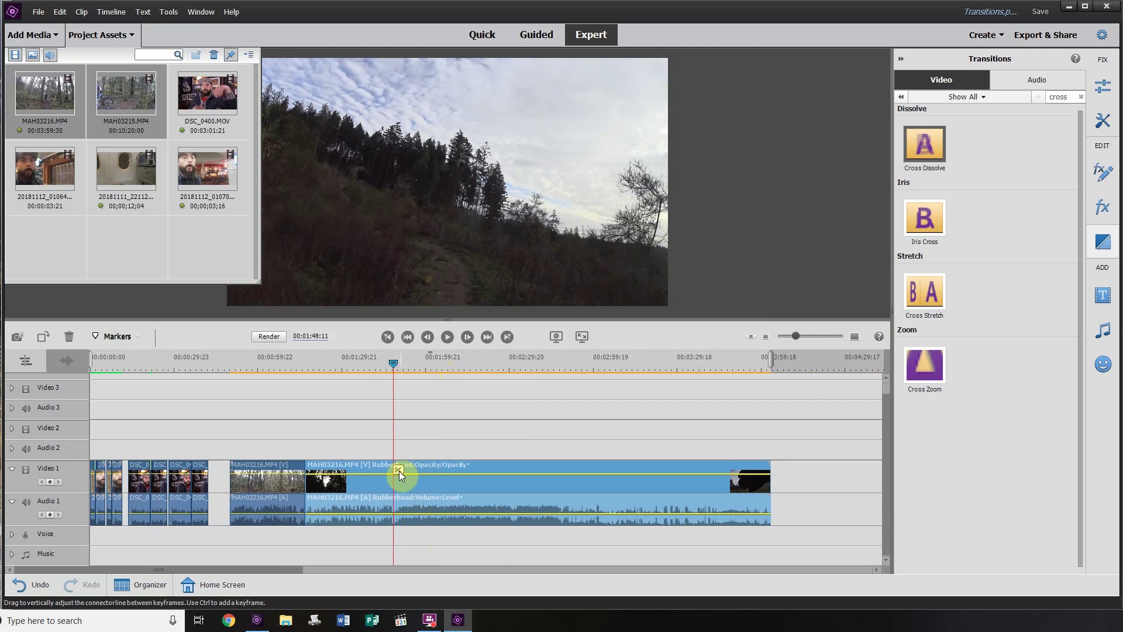
left_click(398, 469)
left_click(457, 477)
key("Delete")
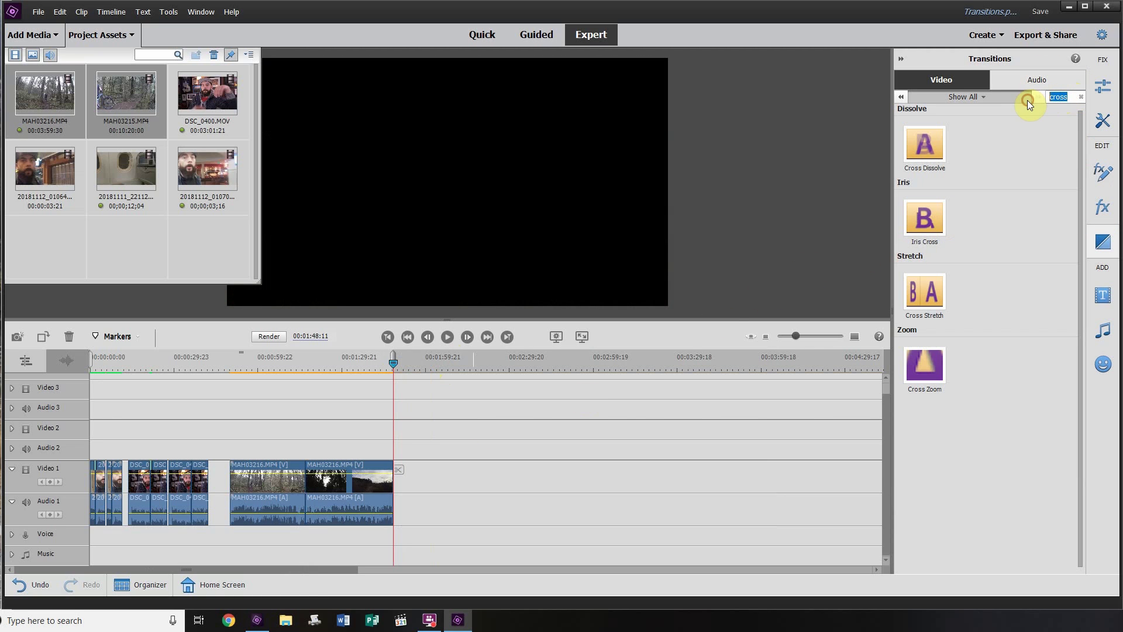
Step: Search 'zoom' and apply a 1-second Zoom transition at the cut between the MAH03216 clips
left_click(1105, 243)
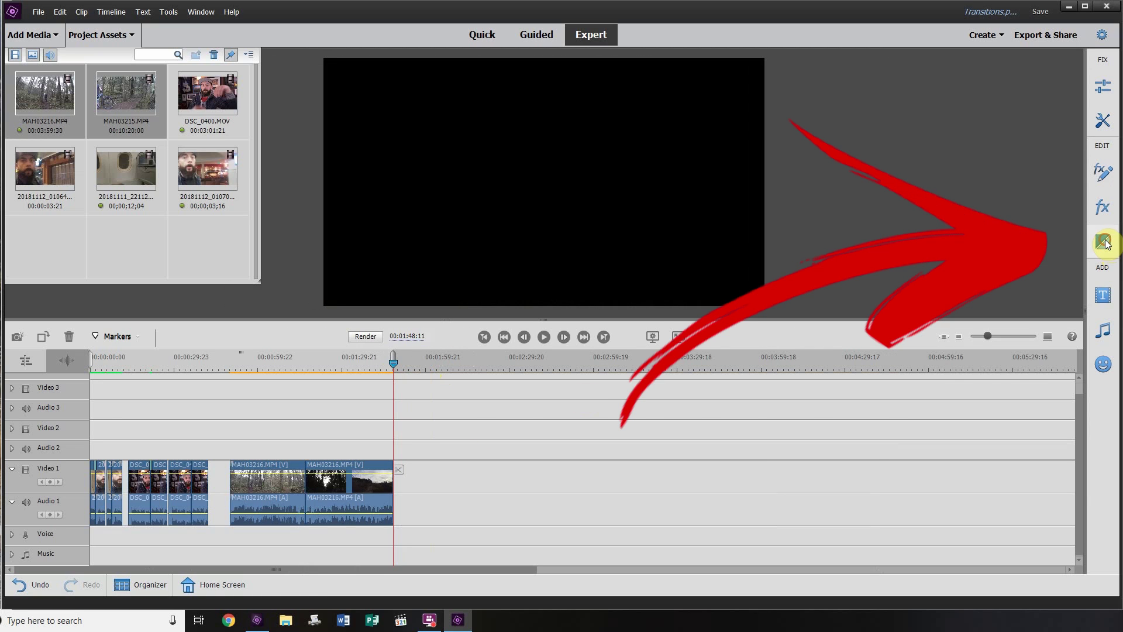
left_click(1104, 242)
double_click(1060, 96)
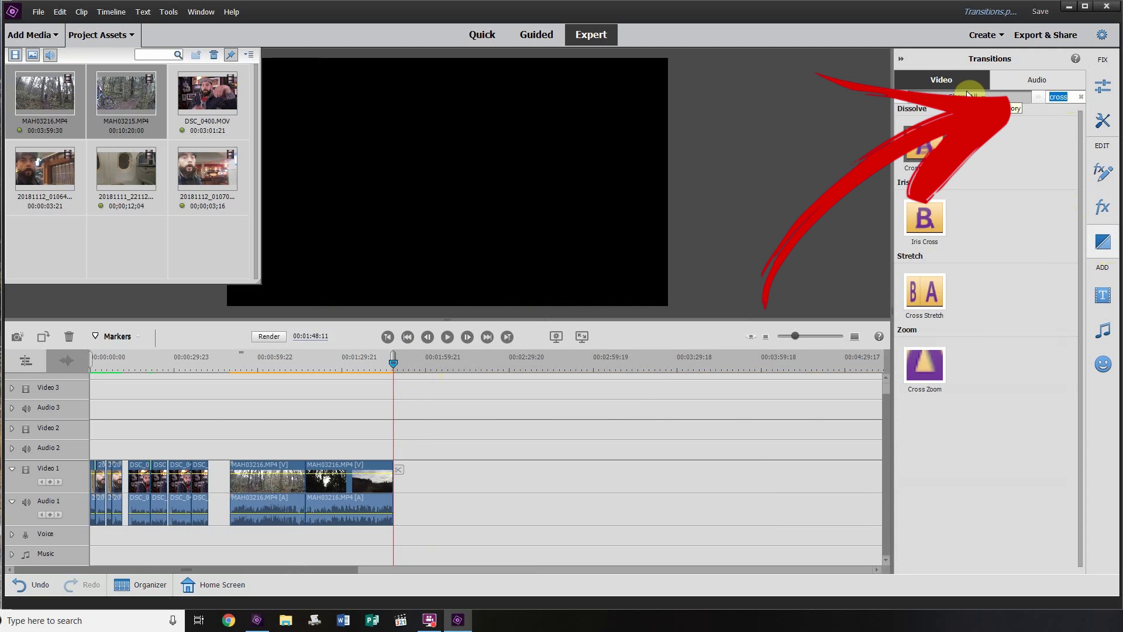
type("zoom")
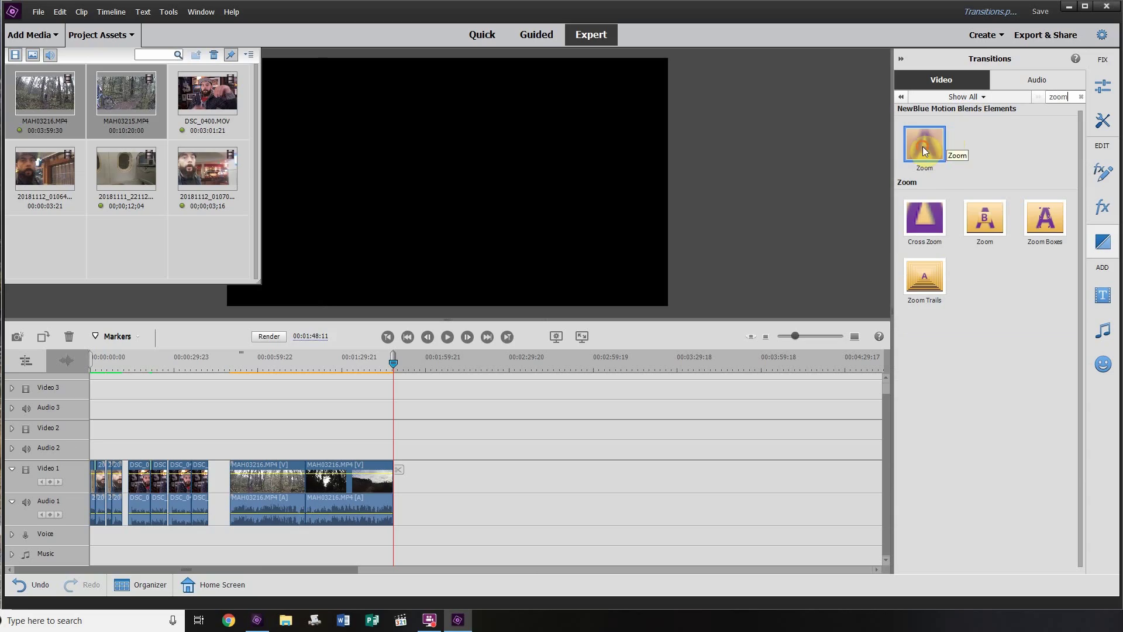
left_click_drag(924, 144, 332, 400)
left_click_drag(304, 479, 305, 480)
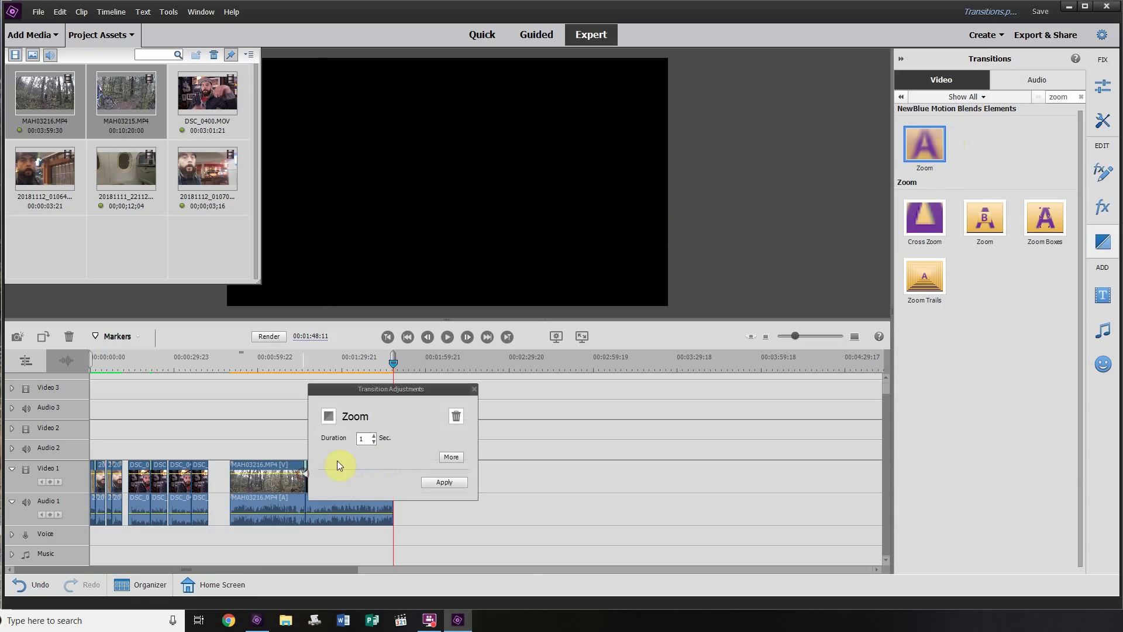
left_click(442, 482)
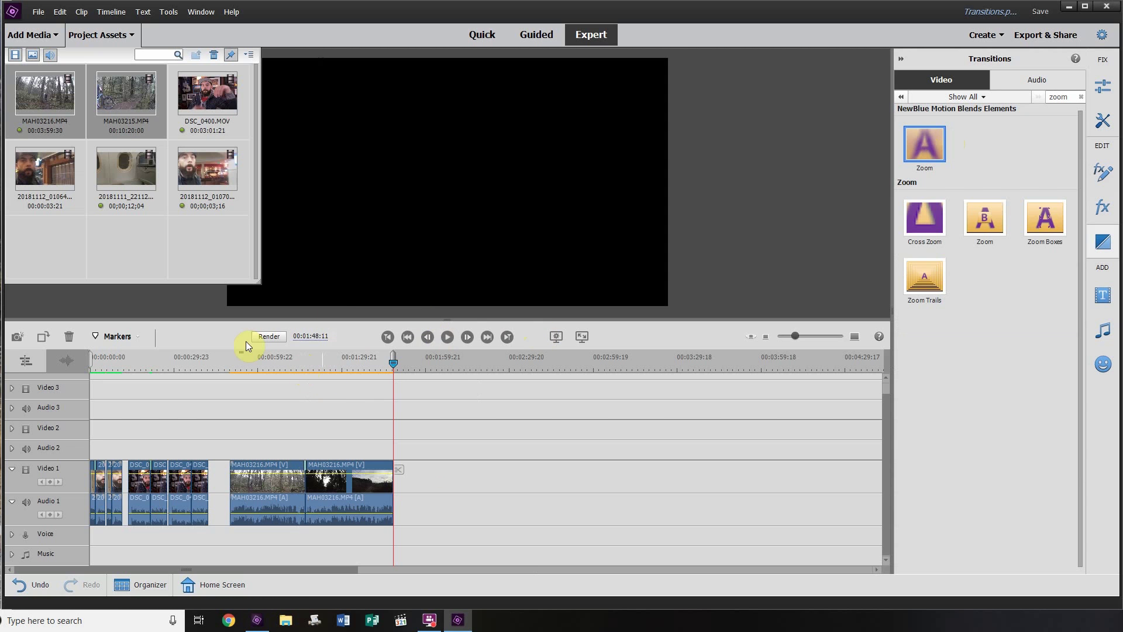
Step: Render the timeline and play back the Zoom transition
left_click(289, 337)
left_click(447, 336)
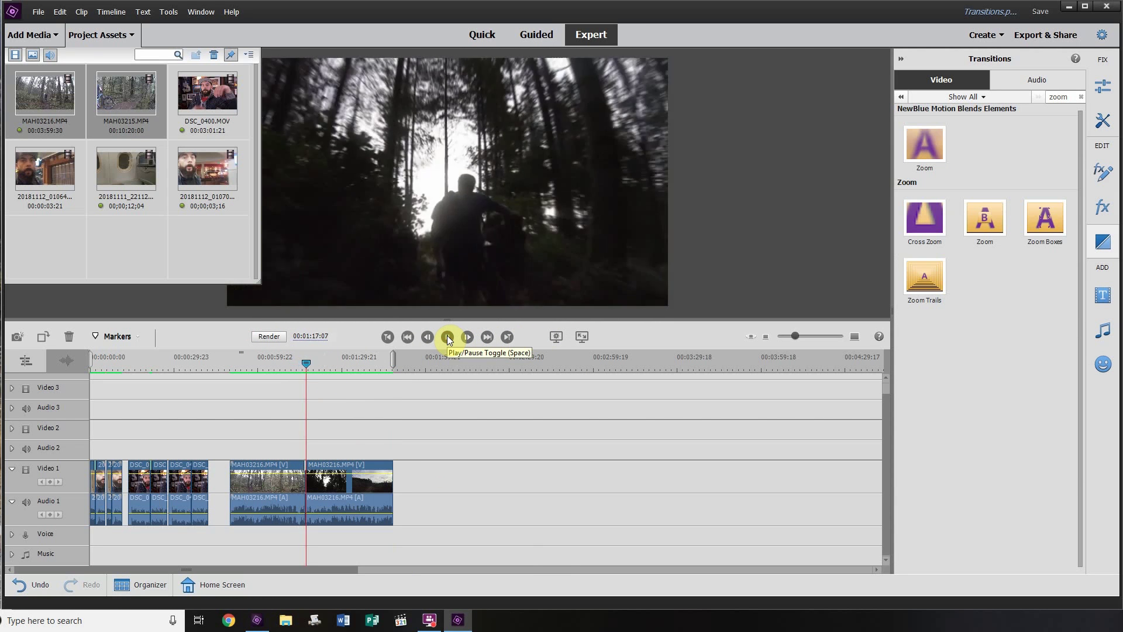
left_click(448, 337)
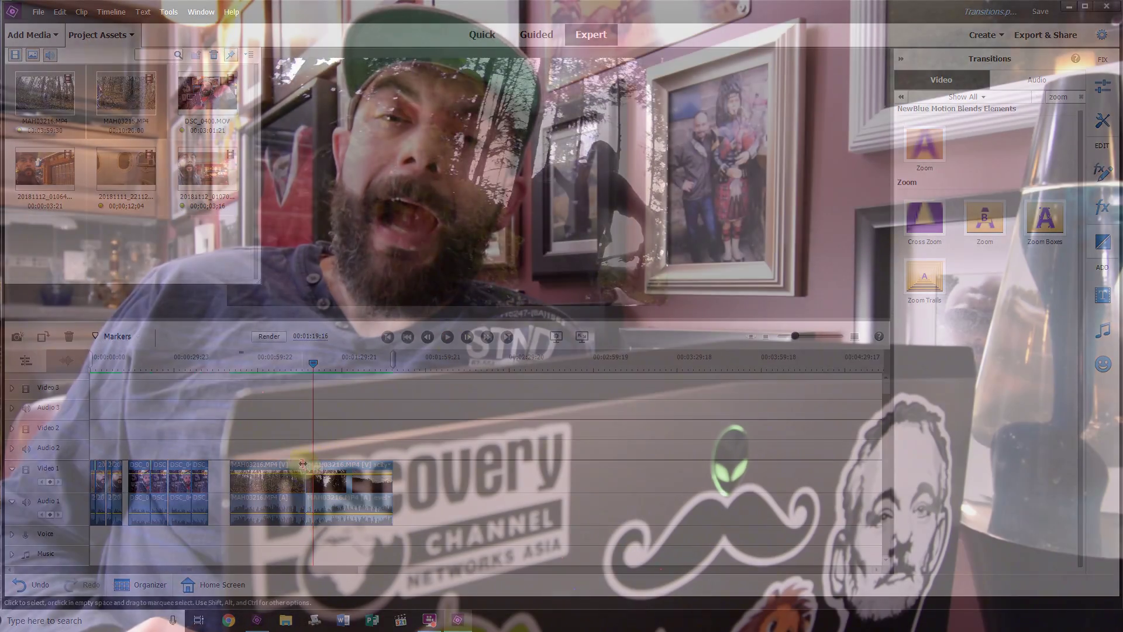